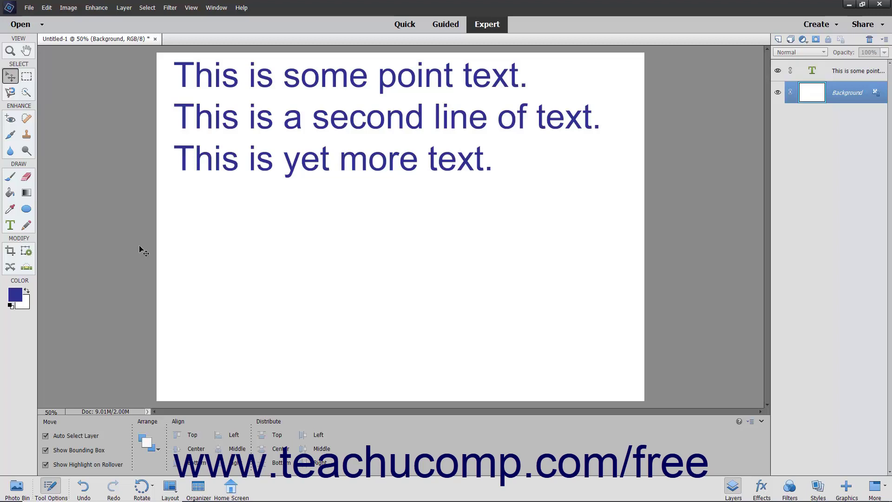
pyautogui.click(11, 224)
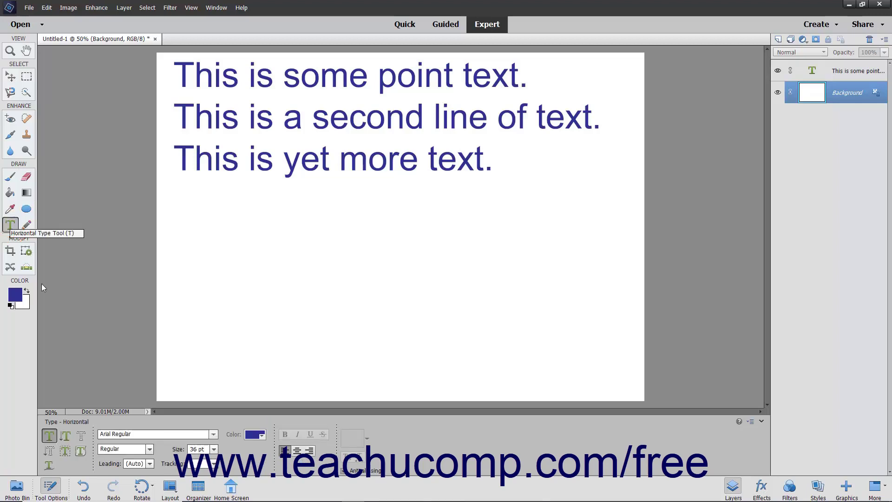
pyautogui.click(48, 435)
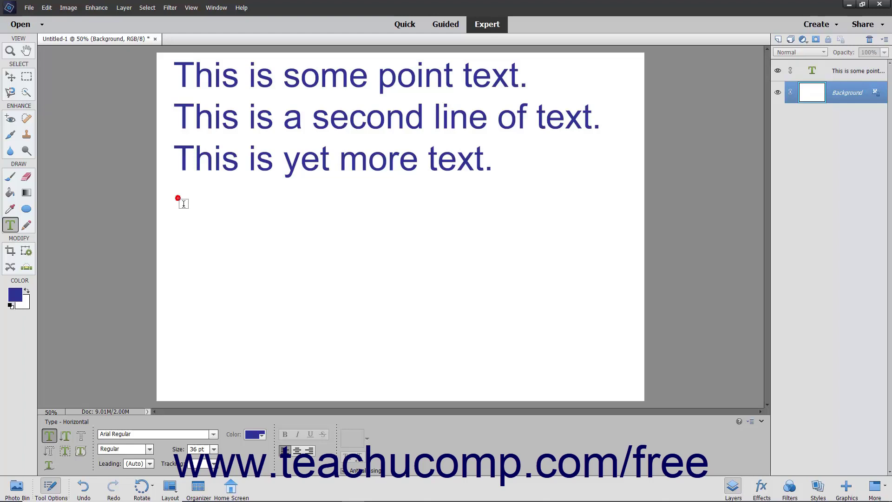
# - Draw a paragraph text box spanning the canvas below the three blue text lines
pyautogui.moveTo(179, 199)
pyautogui.mouseDown()
pyautogui.moveTo(302, 316)
pyautogui.moveTo(631, 320)
pyautogui.mouseUp()
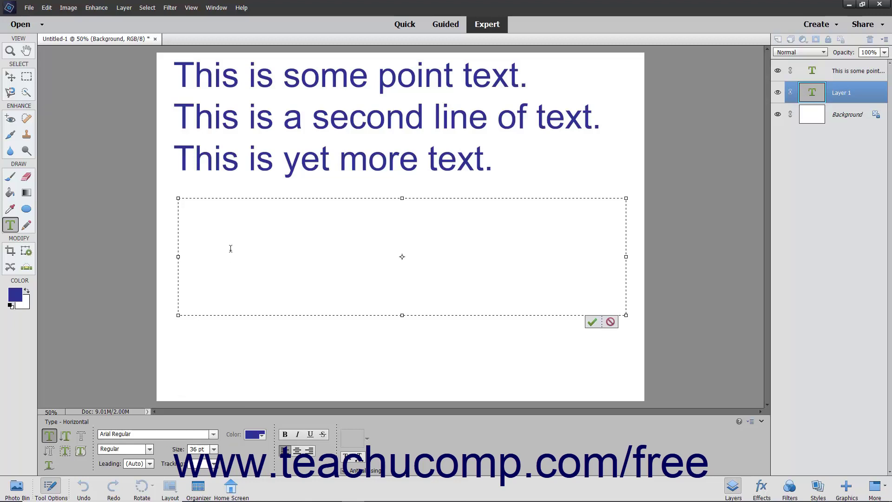
pyautogui.write('This is ')
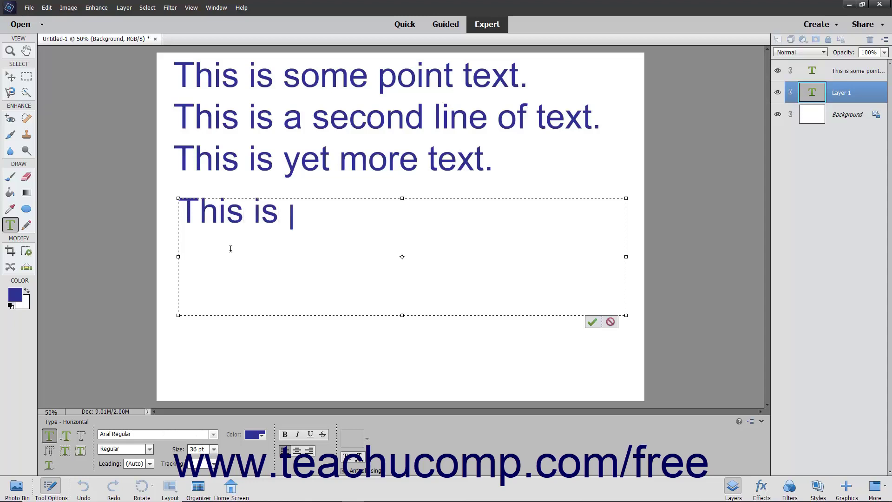
pyautogui.write('paragraph te')
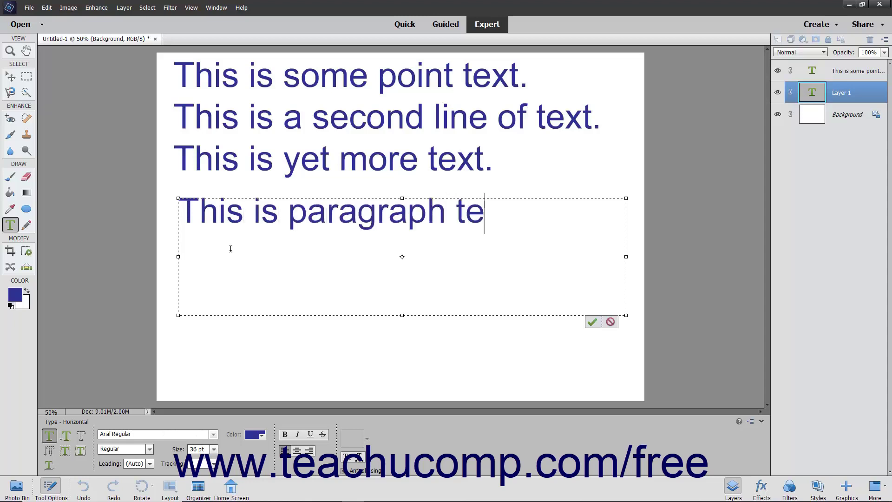
pyautogui.write('xt that I a')
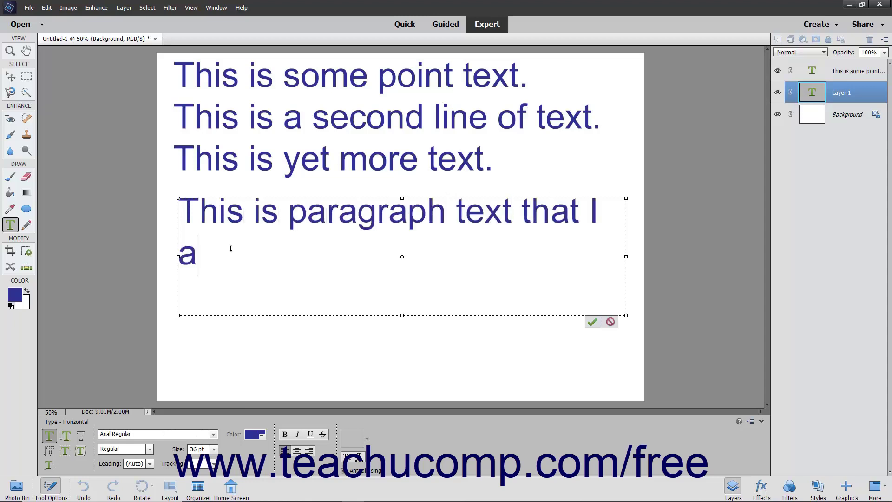
pyautogui.write('m typing. I')
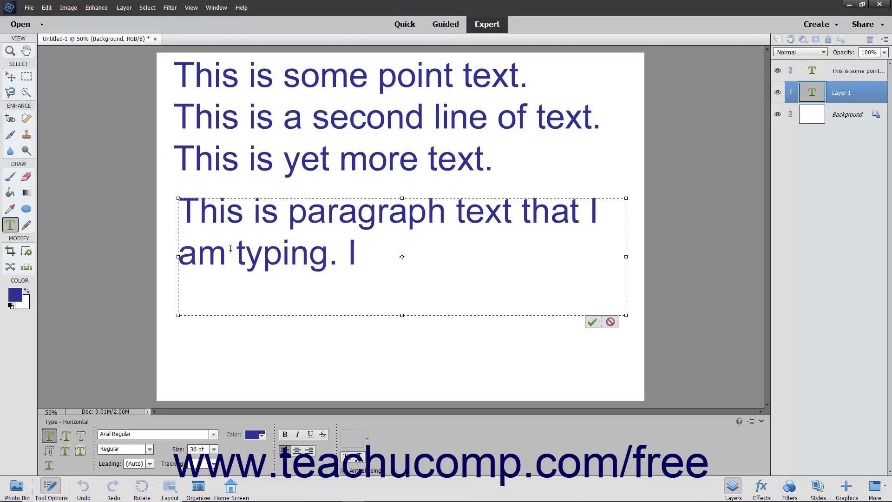
pyautogui.write(" don't need ")
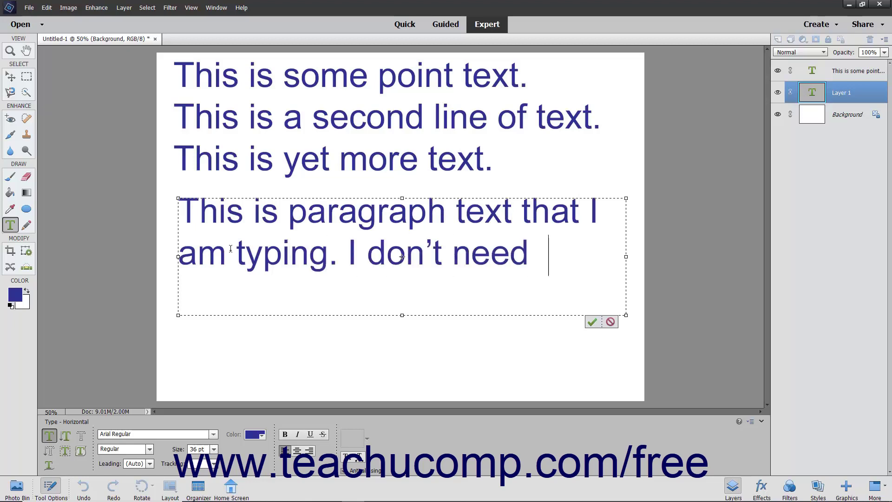
pyautogui.write('to press t')
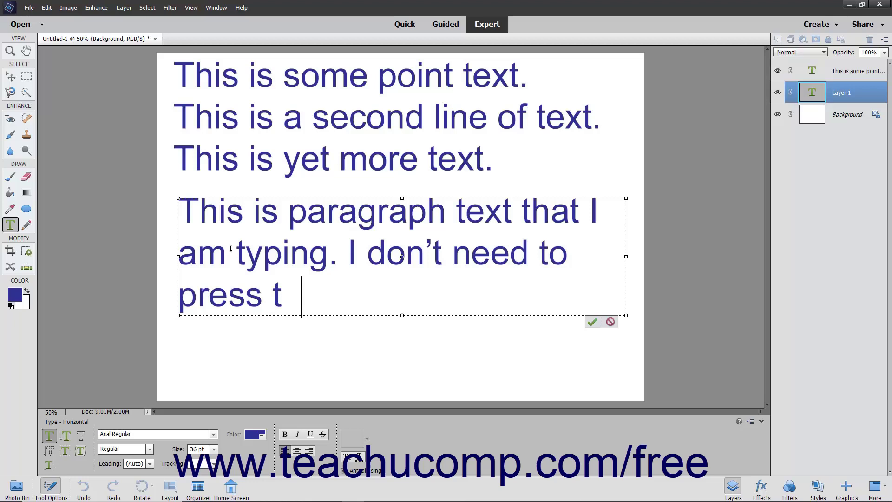
pyautogui.write('he " Enter" ')
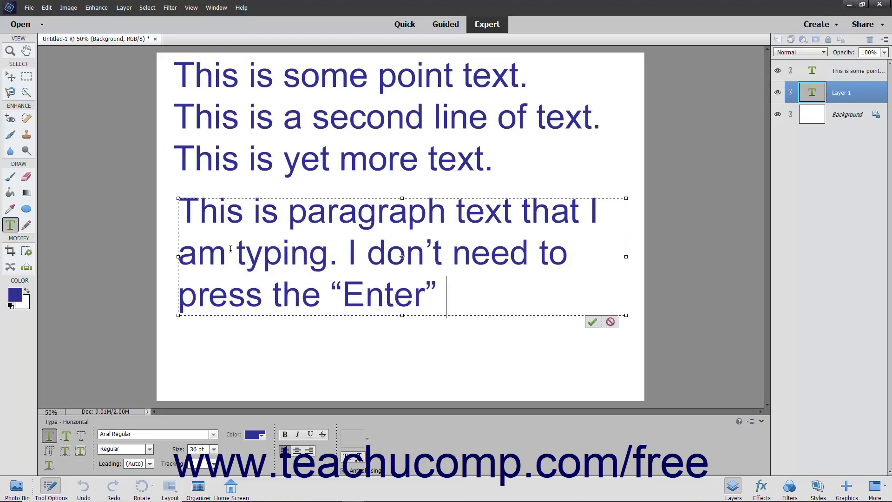
pyautogui.write('key after')
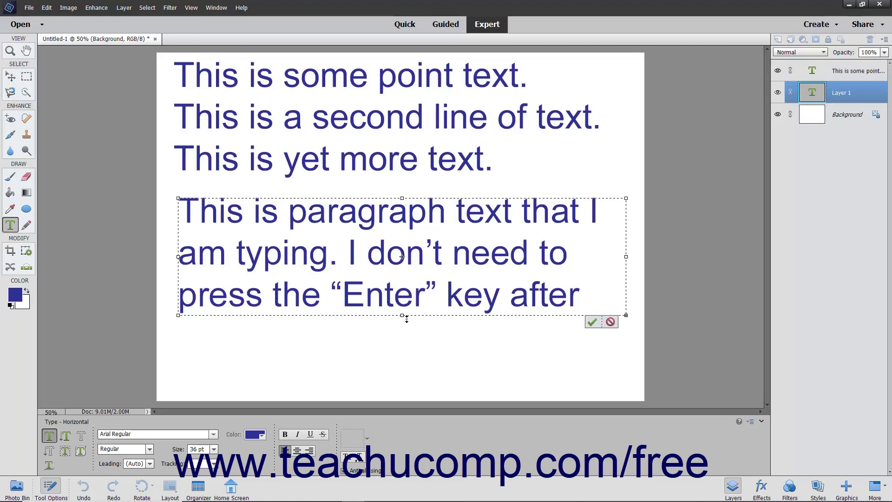
# - Drag the paragraph box's bottom edge down so the text wraps onto a fourth line
pyautogui.moveTo(407, 320); pyautogui.dragTo(401, 399)
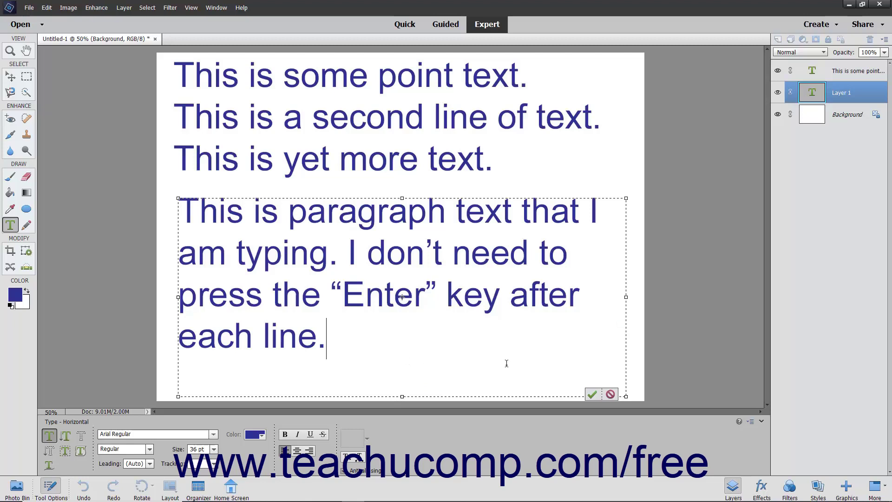